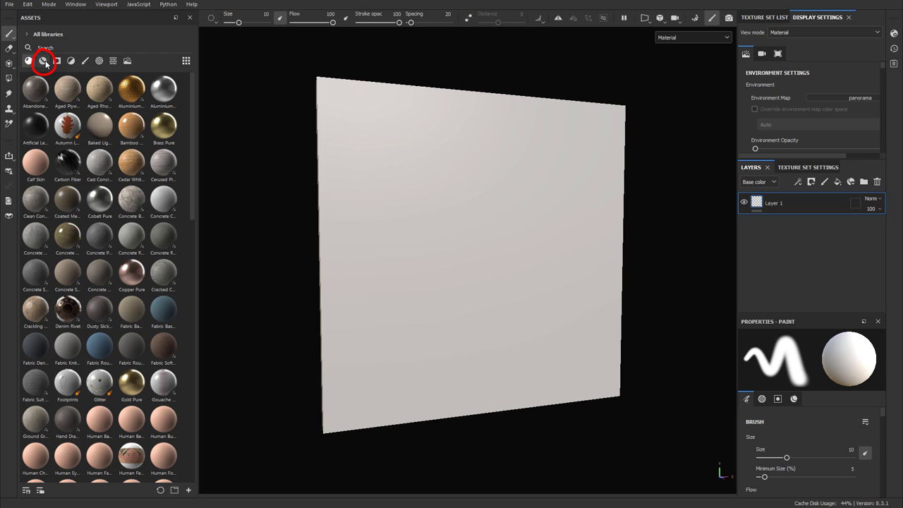
Filter the Assets panel to show only smart materials
{"action": "left_click", "coordinate": [45, 62]}
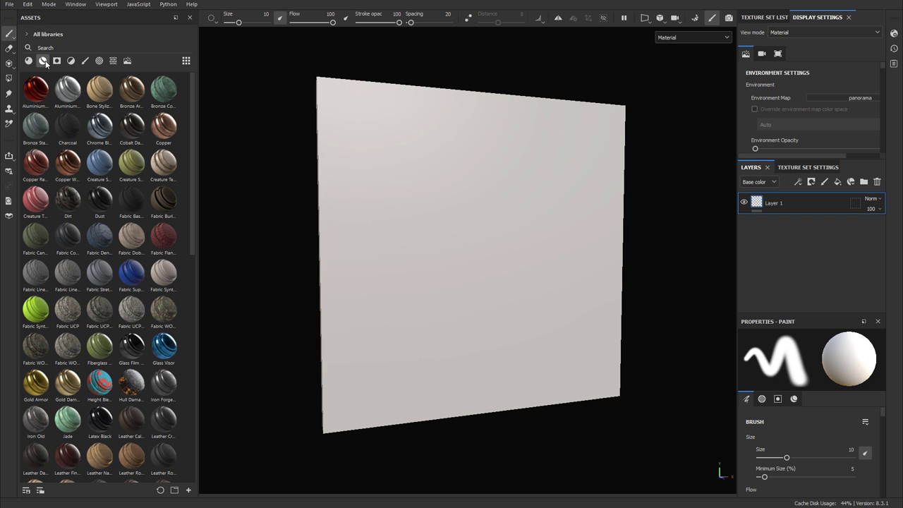
Open the 3D assets marketplace, browse Apps and Stock & Marketplace, then close the window
{"action": "left_click", "coordinate": [9, 219]}
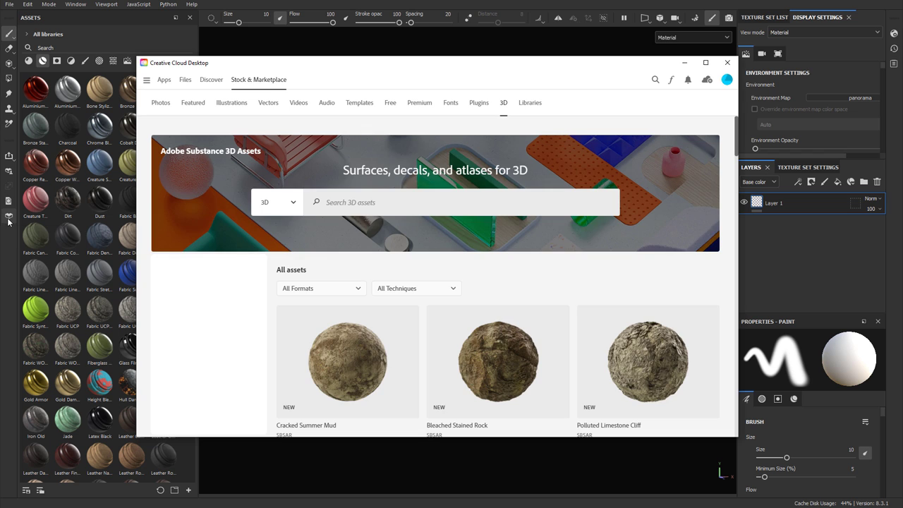
{"action": "scroll", "coordinate": [331, 321], "scroll_direction": "down", "scroll_amount": 1}
{"action": "scroll", "coordinate": [331, 321], "scroll_direction": "down", "scroll_amount": 1}
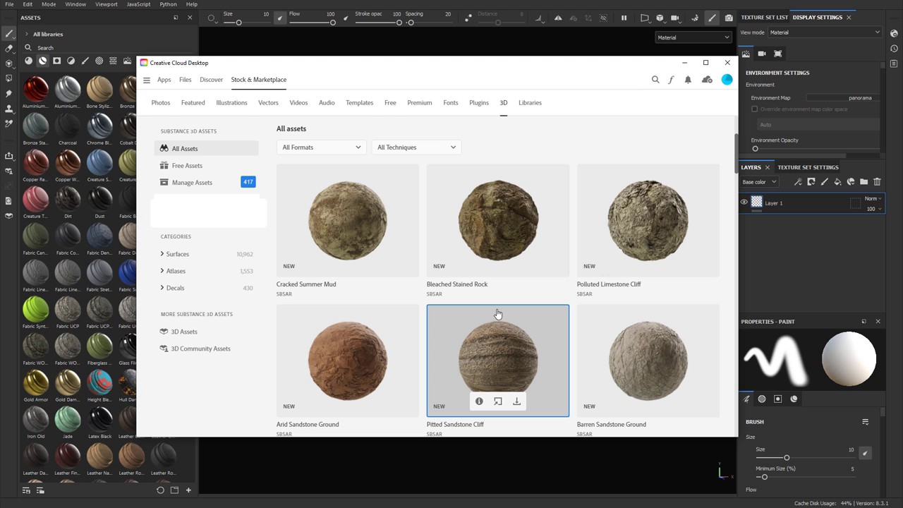
{"action": "left_click", "coordinate": [165, 81]}
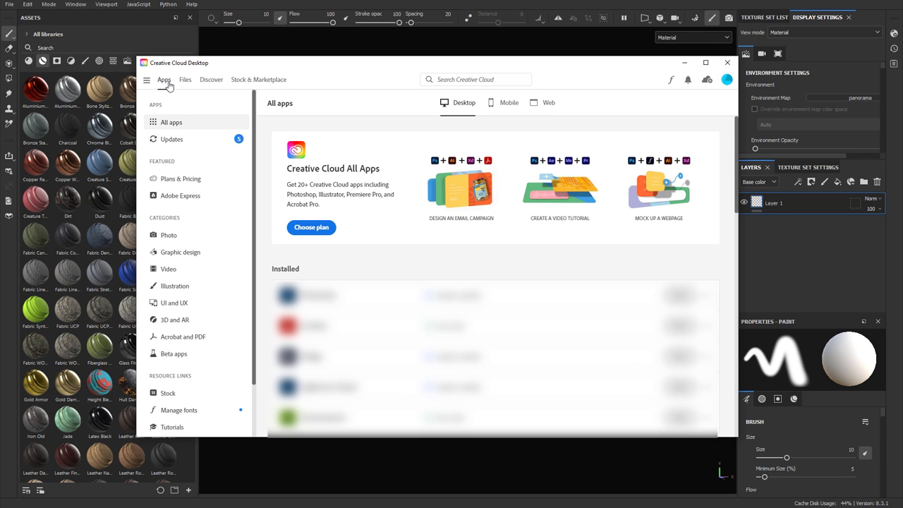
{"action": "left_click", "coordinate": [253, 81]}
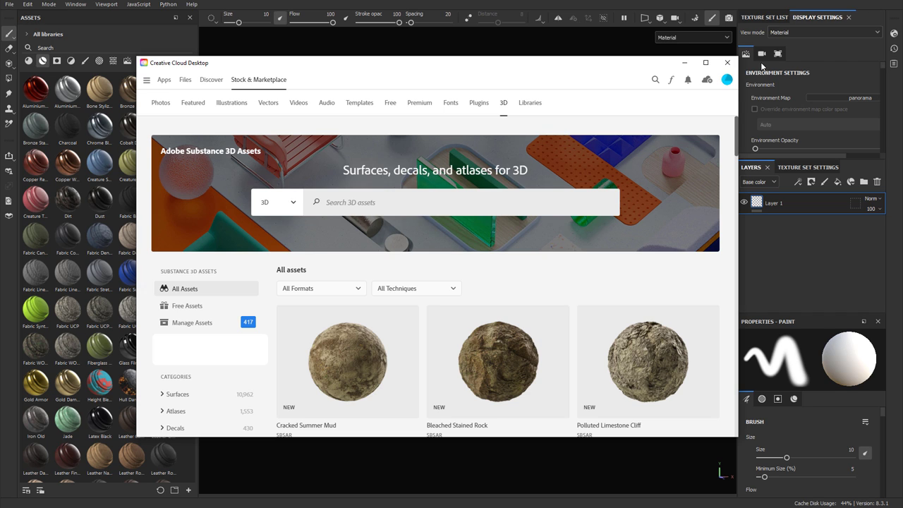
{"action": "left_click", "coordinate": [730, 63]}
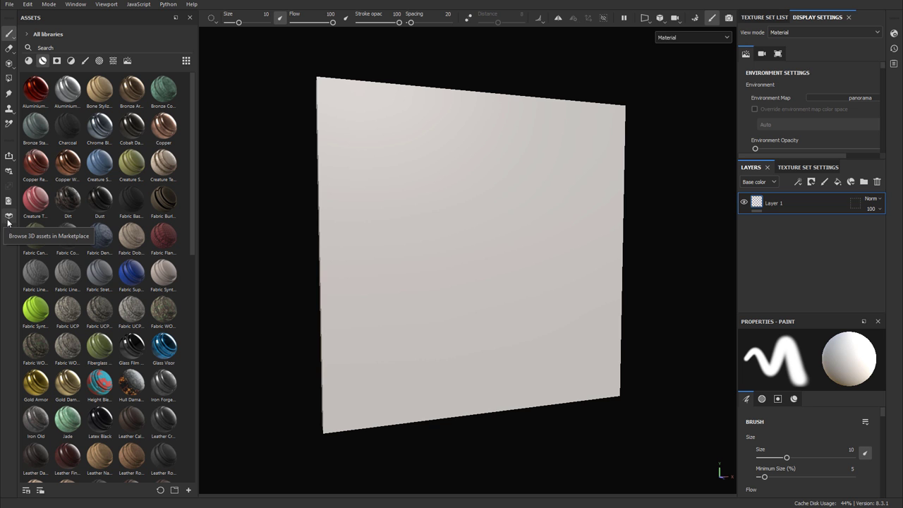
Reopen the marketplace, search for 'tile', and scroll through the 12,945 results
{"action": "left_click", "coordinate": [9, 219]}
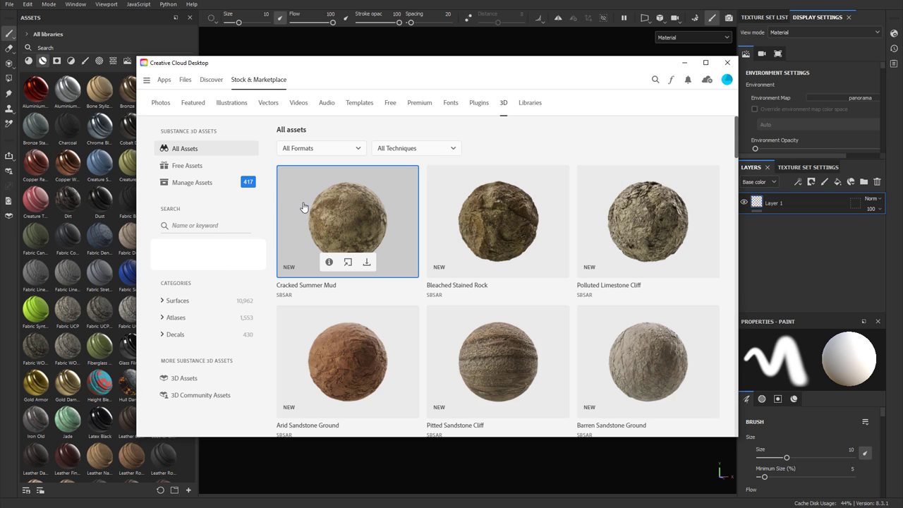
{"action": "left_click", "coordinate": [200, 225]}
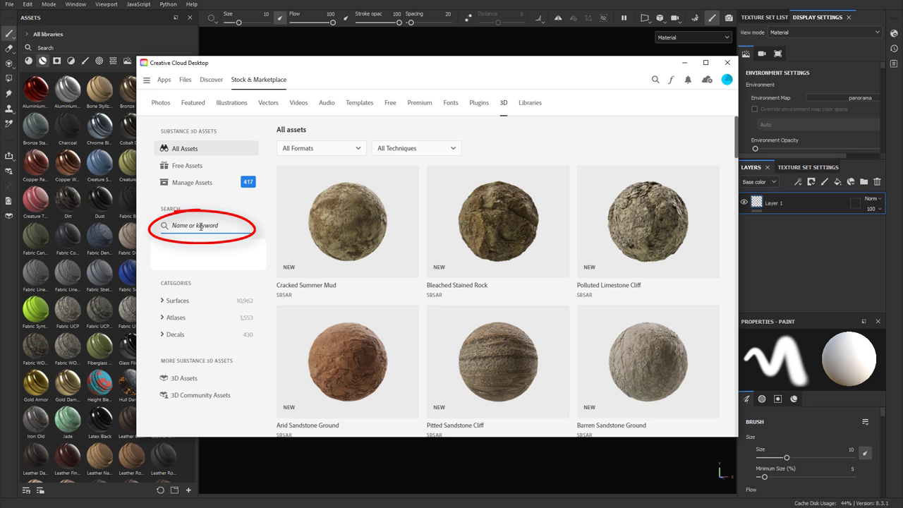
{"action": "type", "text": "tile"}
{"action": "key", "text": "Return"}
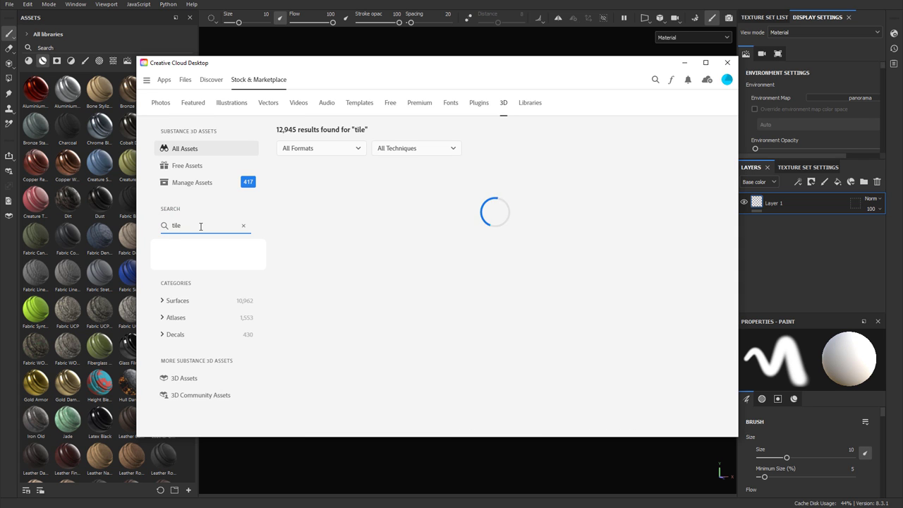
{"action": "scroll", "coordinate": [417, 325], "scroll_direction": "down", "scroll_amount": 2}
{"action": "scroll", "coordinate": [393, 286], "scroll_direction": "down", "scroll_amount": 10}
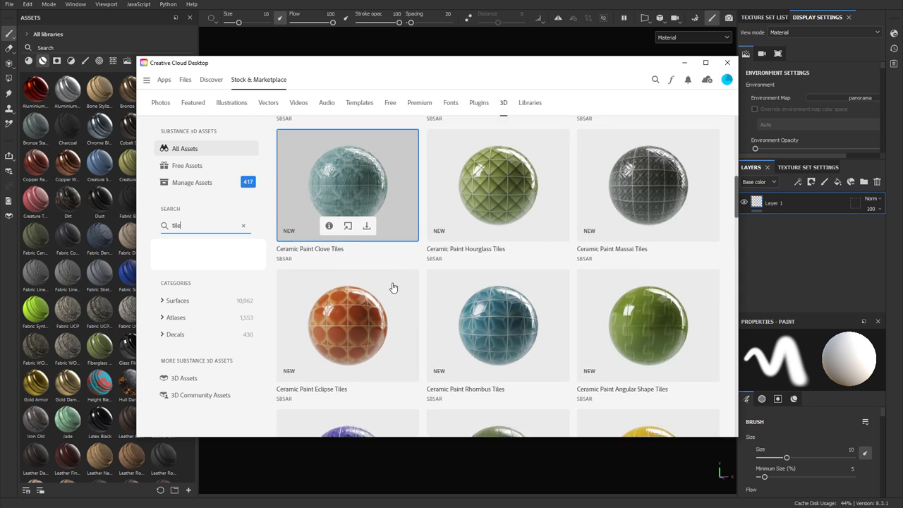
{"action": "scroll", "coordinate": [393, 286], "scroll_direction": "down", "scroll_amount": 6}
{"action": "scroll", "coordinate": [394, 233], "scroll_direction": "up", "scroll_amount": 3}
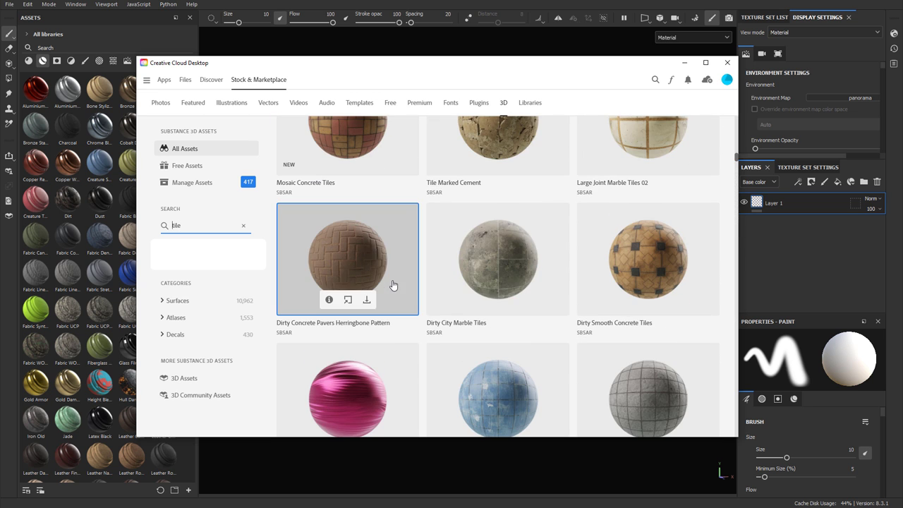
Open the Dirty City Marble Tiles details and page through its preview images and presets
{"action": "left_click", "coordinate": [496, 257]}
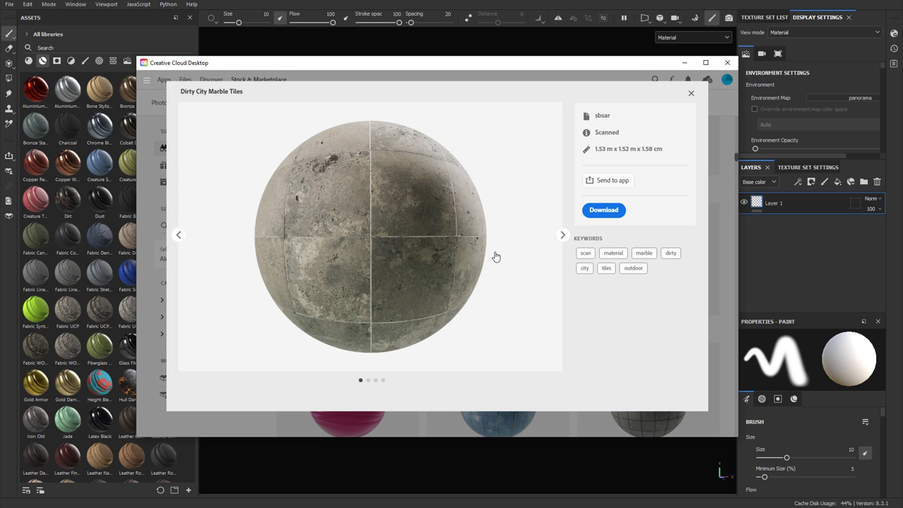
{"action": "left_click", "coordinate": [563, 235]}
{"action": "left_click", "coordinate": [563, 235]}
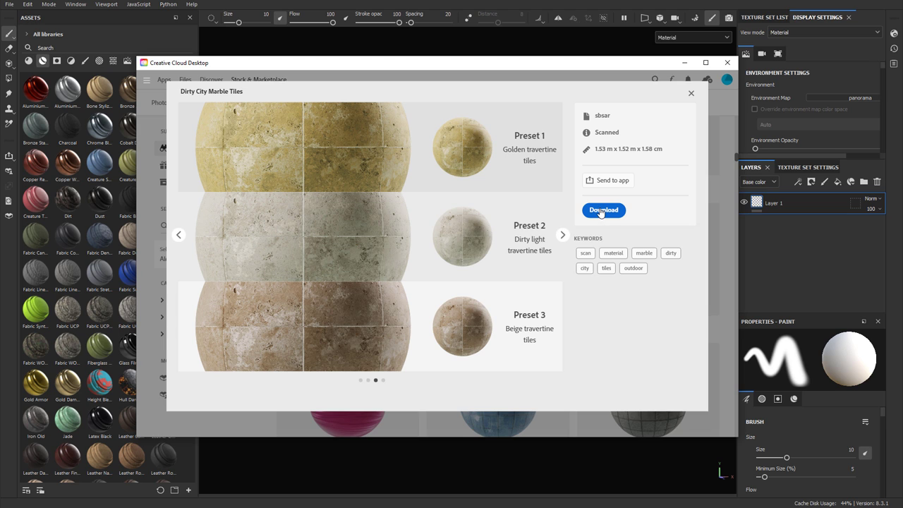
{"action": "left_click", "coordinate": [691, 93]}
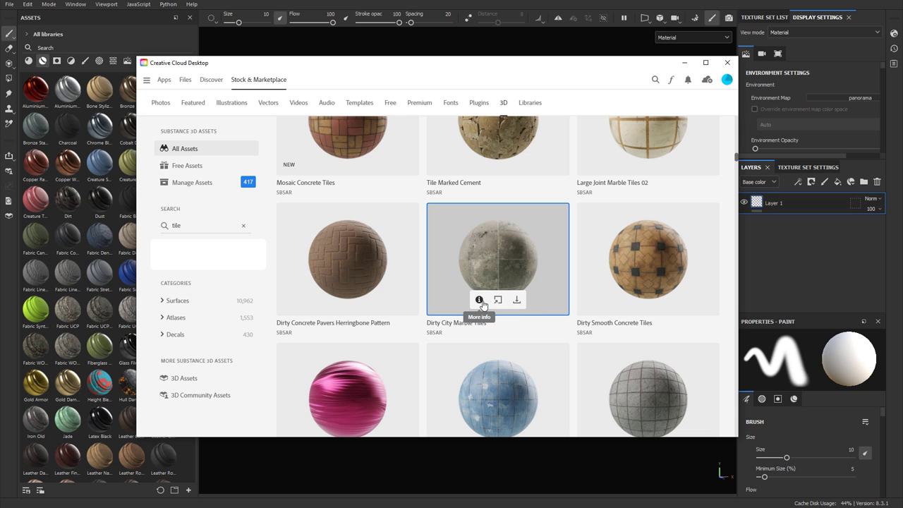
{"action": "left_click", "coordinate": [479, 300]}
{"action": "left_click", "coordinate": [691, 94]}
{"action": "left_click", "coordinate": [515, 261]}
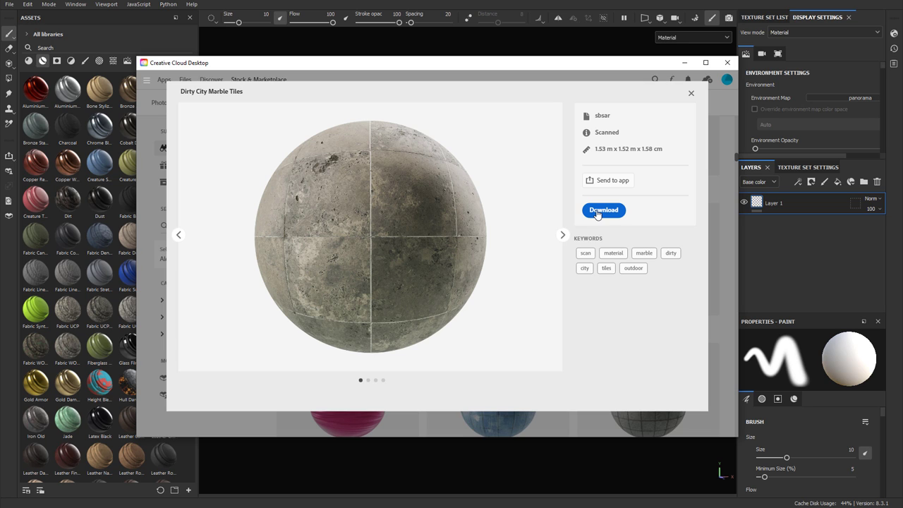
Download the Dirty City Marble Tiles sbsar material
{"action": "mouse_move", "coordinate": [599, 103]}
{"action": "left_mouse_down"}
{"action": "mouse_move", "coordinate": [578, 113]}
{"action": "mouse_move", "coordinate": [614, 127]}
{"action": "mouse_move", "coordinate": [605, 104]}
{"action": "left_mouse_up"}
{"action": "left_click", "coordinate": [602, 212]}
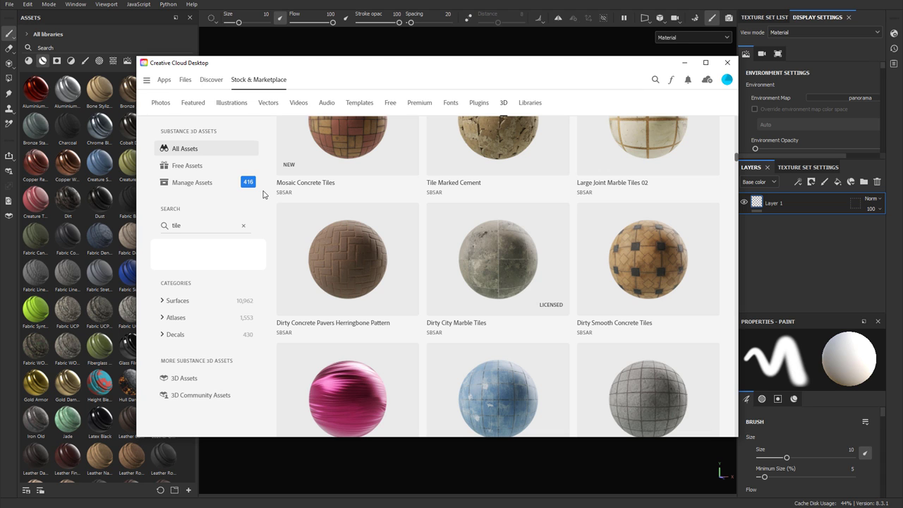
List only free 3D assets and scroll the grid, checking the remaining-downloads count
{"action": "left_click", "coordinate": [185, 167]}
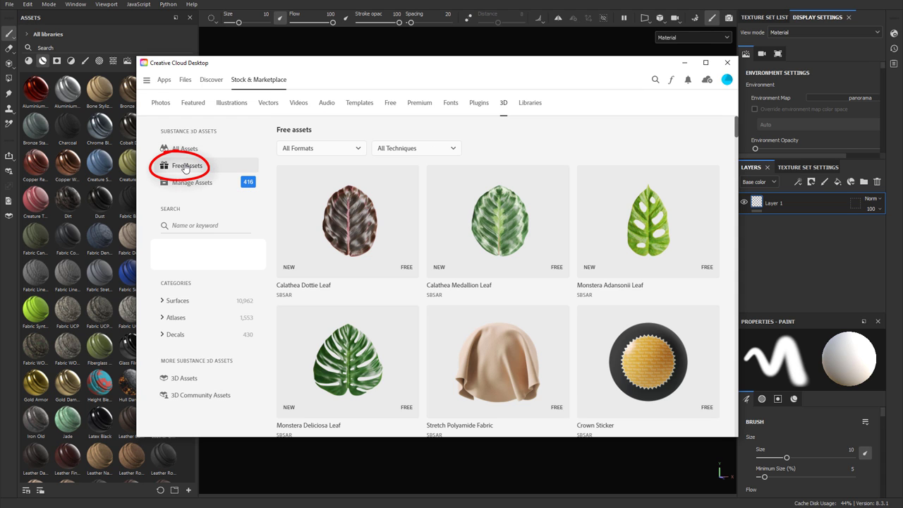
{"action": "mouse_move", "coordinate": [387, 231]}
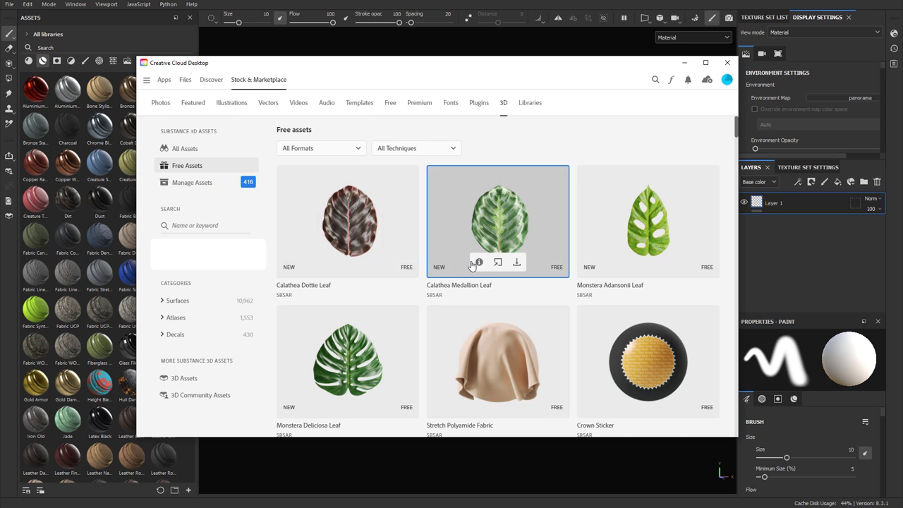
{"action": "scroll", "coordinate": [474, 265], "scroll_direction": "down", "scroll_amount": 5}
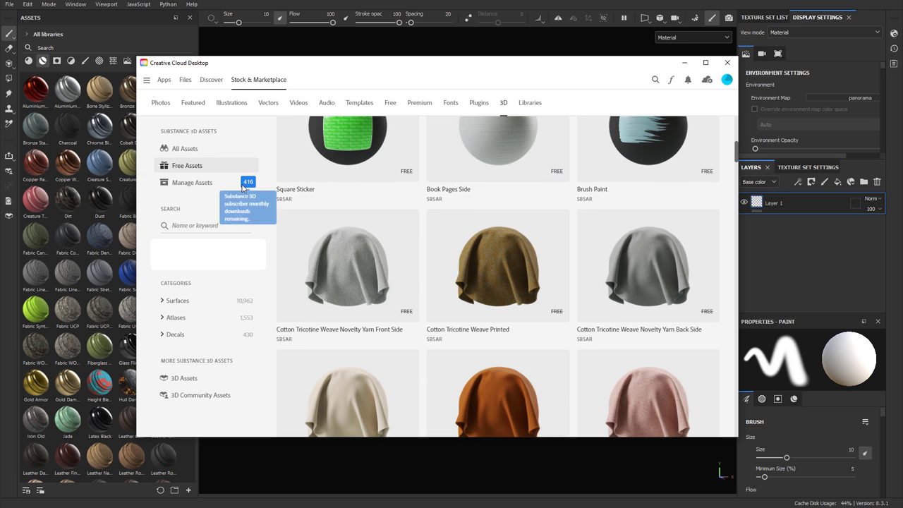
{"action": "mouse_move", "coordinate": [283, 206]}
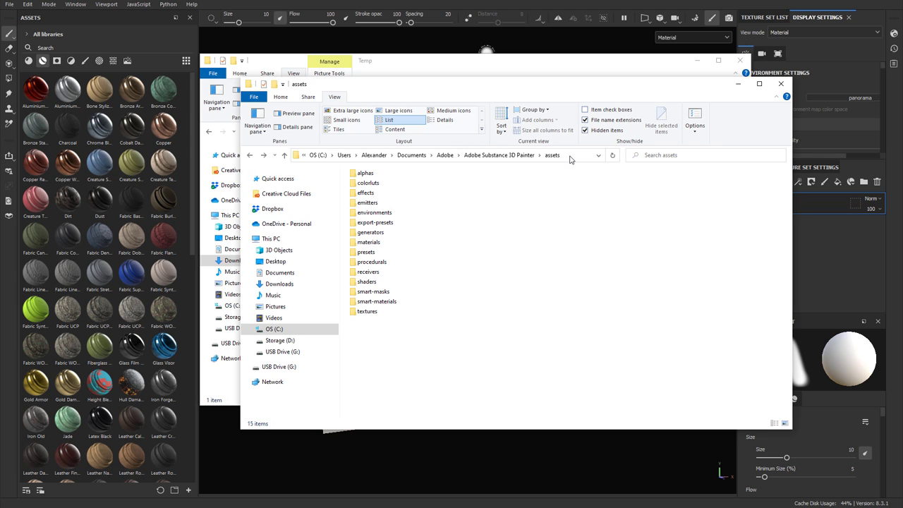
Reveal Painter's assets folder path and identify its materials and smart-materials folders
{"action": "left_click", "coordinate": [571, 156]}
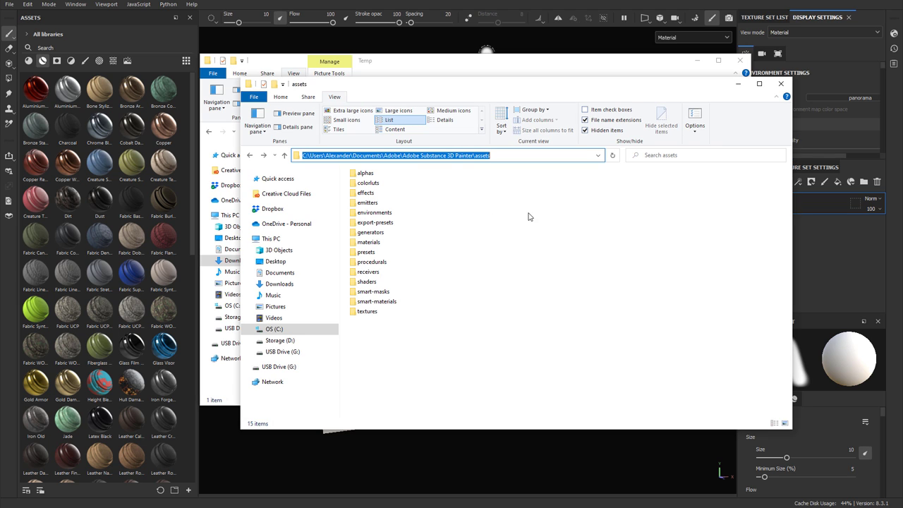
{"action": "double_click", "coordinate": [333, 155]}
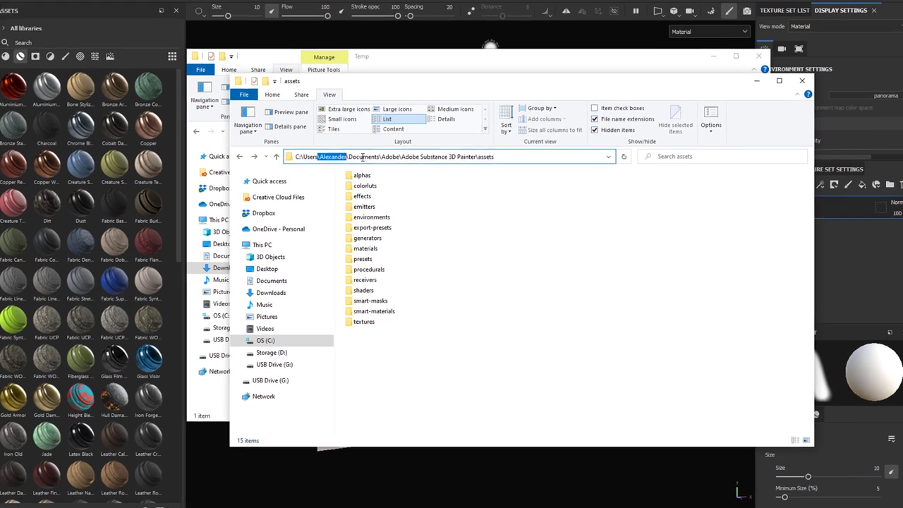
{"action": "left_click", "coordinate": [367, 155]}
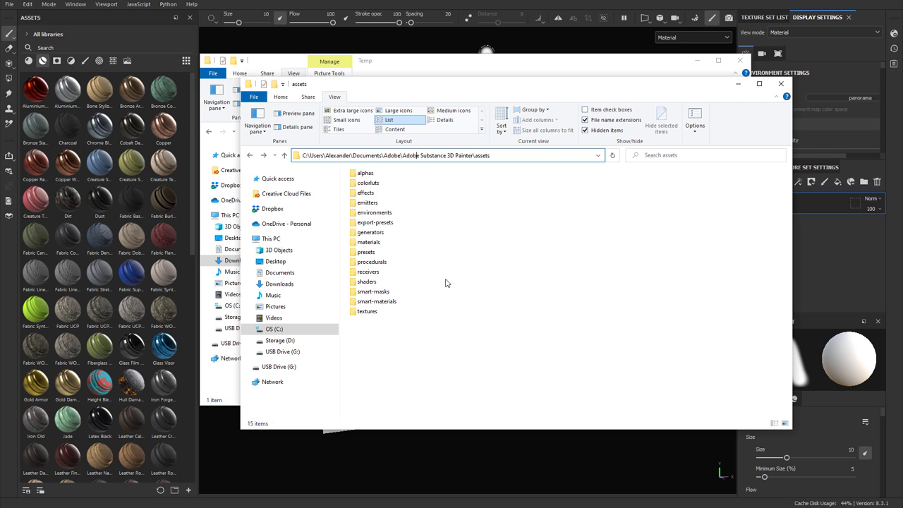
{"action": "left_click", "coordinate": [374, 244]}
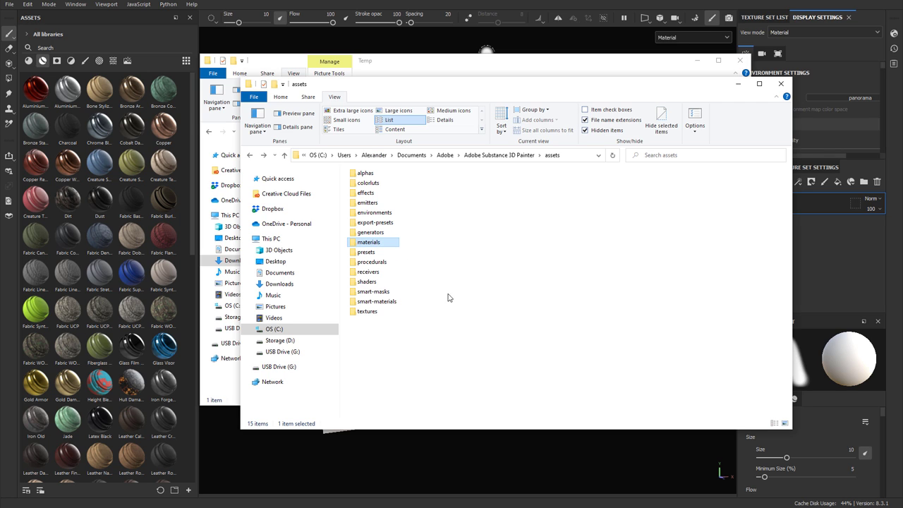
{"action": "left_click", "coordinate": [382, 302]}
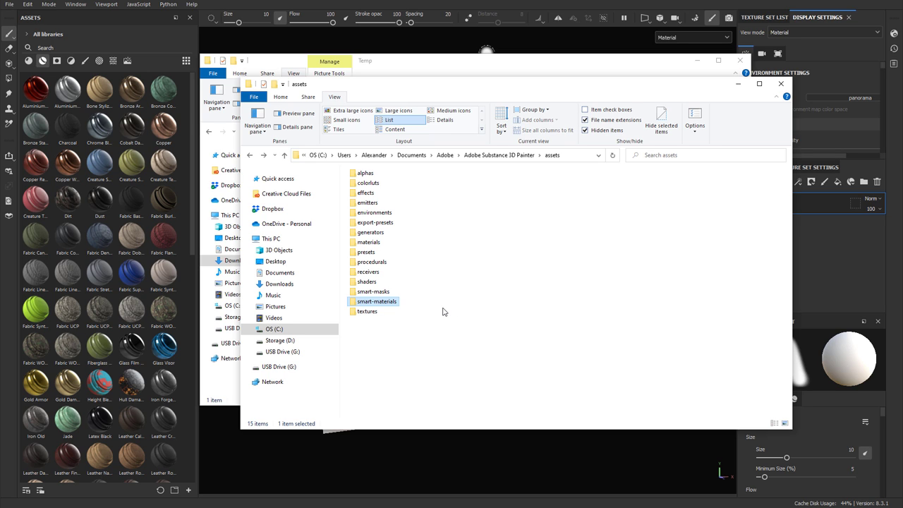
Select the downloaded dirty_city_marble_tiles.sbsar in the Downloads Temp folder
{"action": "left_click", "coordinate": [406, 69]}
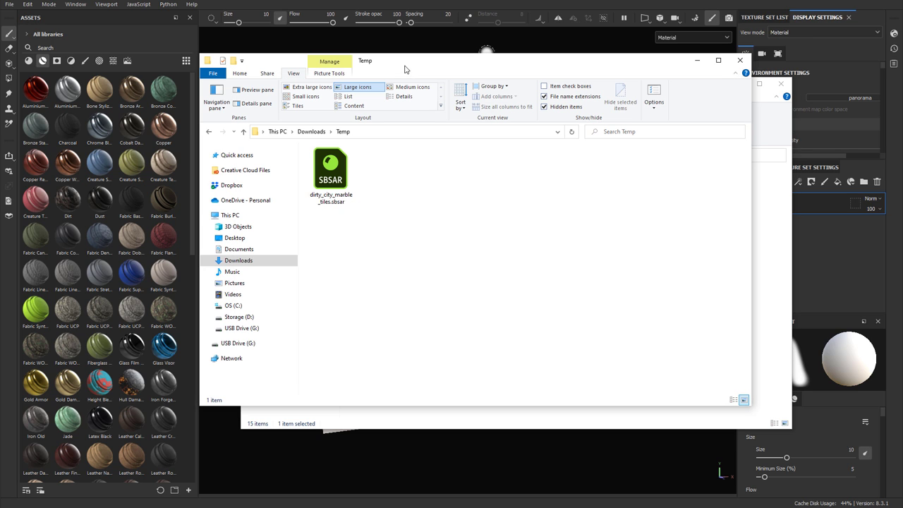
{"action": "left_click", "coordinate": [342, 201]}
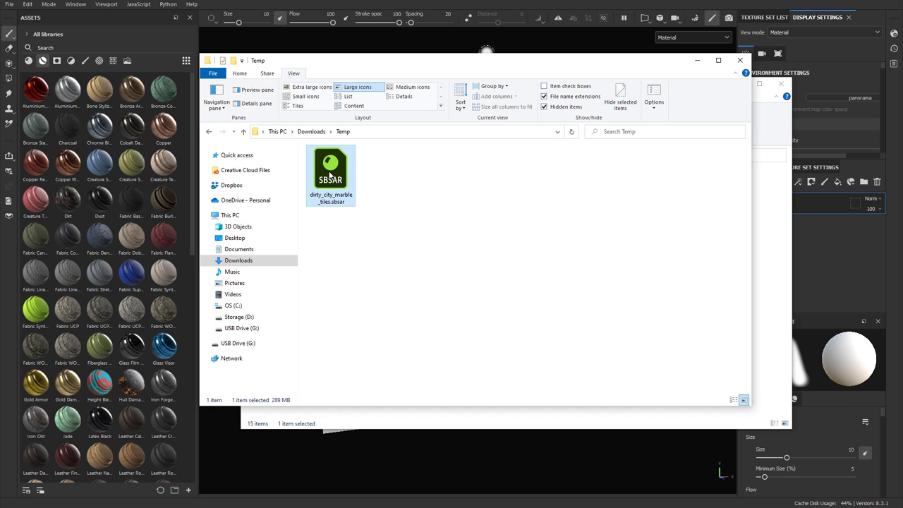
{"action": "left_click", "coordinate": [778, 237]}
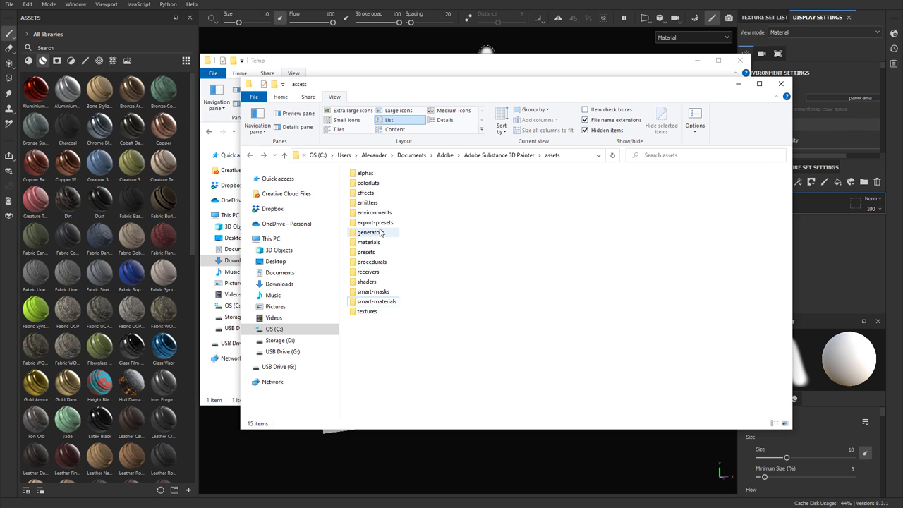
Browse the materials and smart-materials folders and read the smart-materials README.txt
{"action": "double_click", "coordinate": [375, 243]}
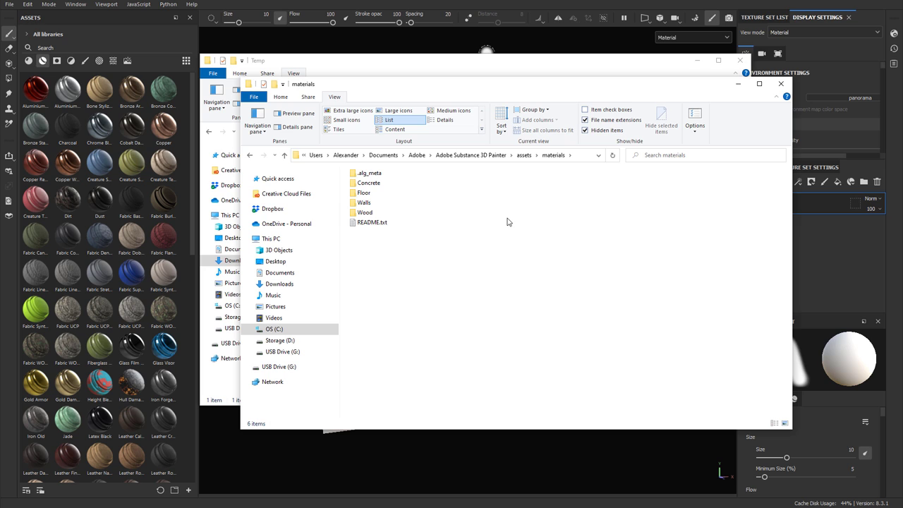
{"action": "key", "text": "alt+Left"}
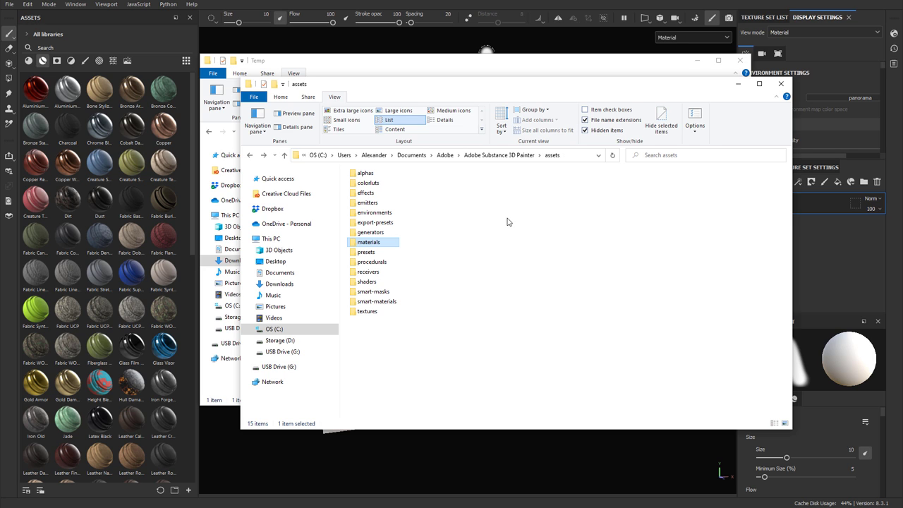
{"action": "double_click", "coordinate": [385, 307]}
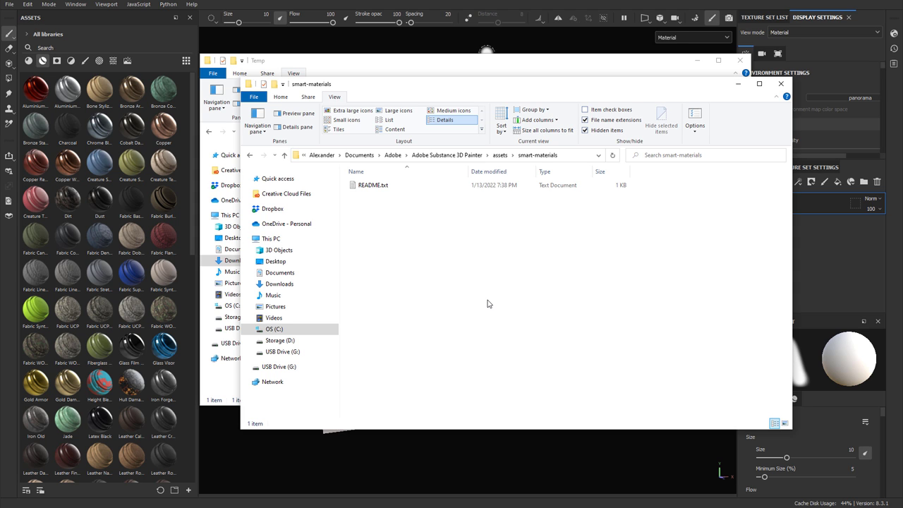
{"action": "double_click", "coordinate": [374, 187]}
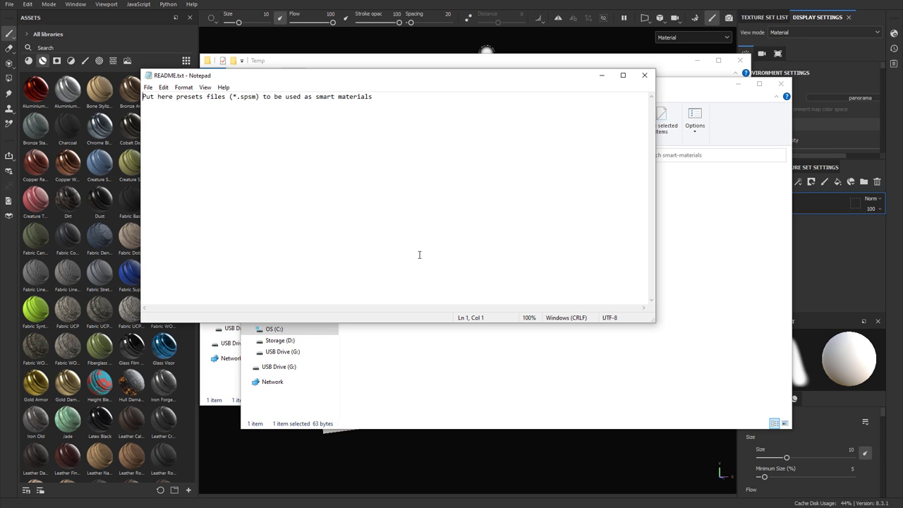
{"action": "left_click", "coordinate": [644, 75]}
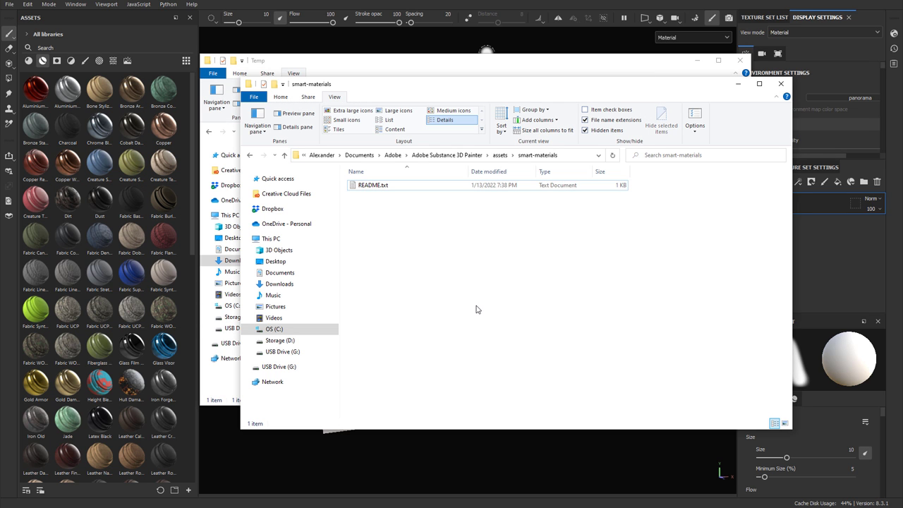
Paste dirty_city_marble_tiles.sbsar into the assets materials folder
{"action": "key", "text": "BackSpace"}
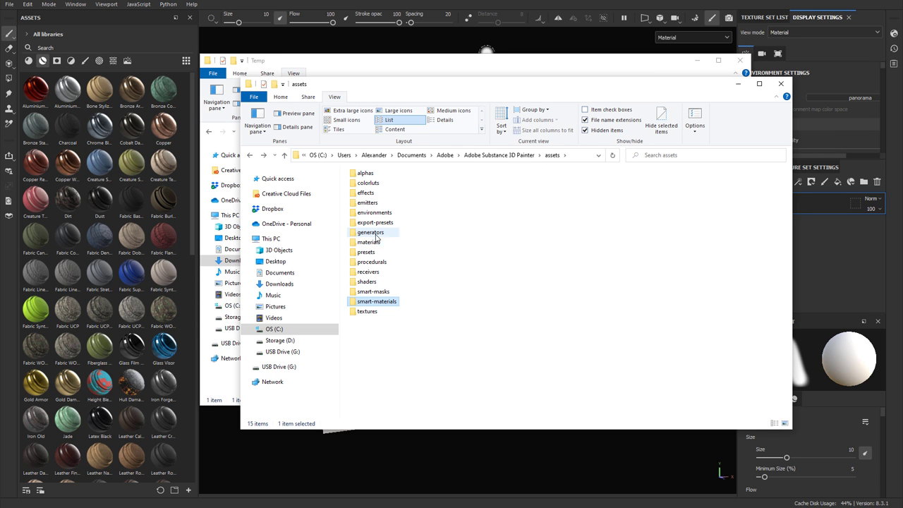
{"action": "double_click", "coordinate": [385, 242]}
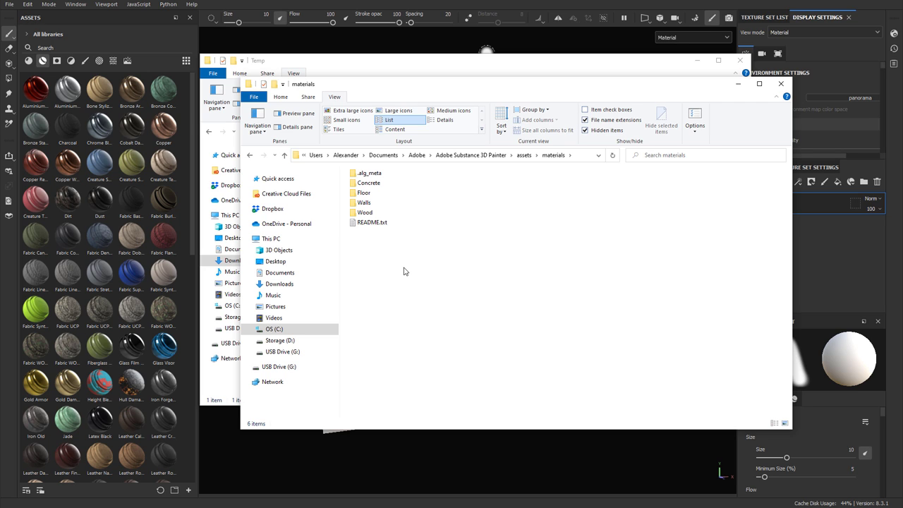
{"action": "key", "text": "ctrl+v"}
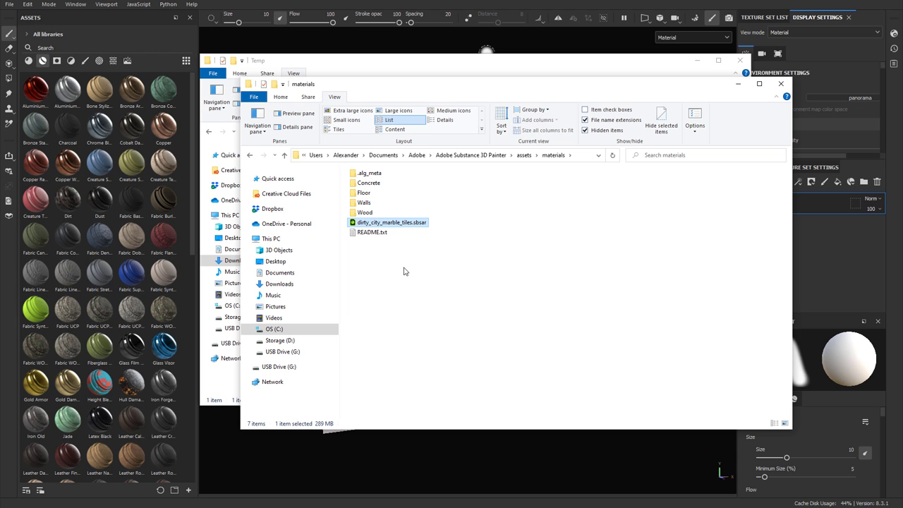
Filter Assets to materials, search 'tile', and drag Dirty City Marble Tiles onto the plane
{"action": "left_click", "coordinate": [29, 62]}
{"action": "left_click", "coordinate": [29, 62]}
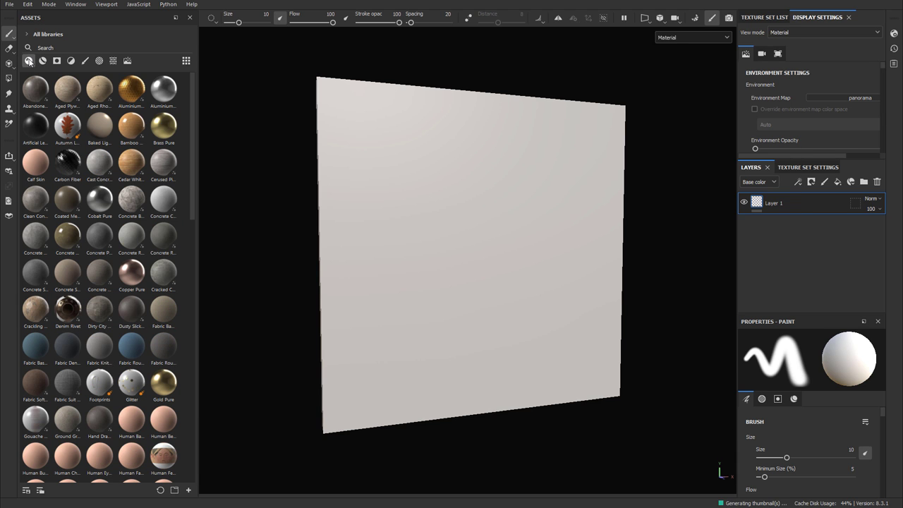
{"action": "left_click", "coordinate": [60, 50]}
{"action": "type", "text": "tile"}
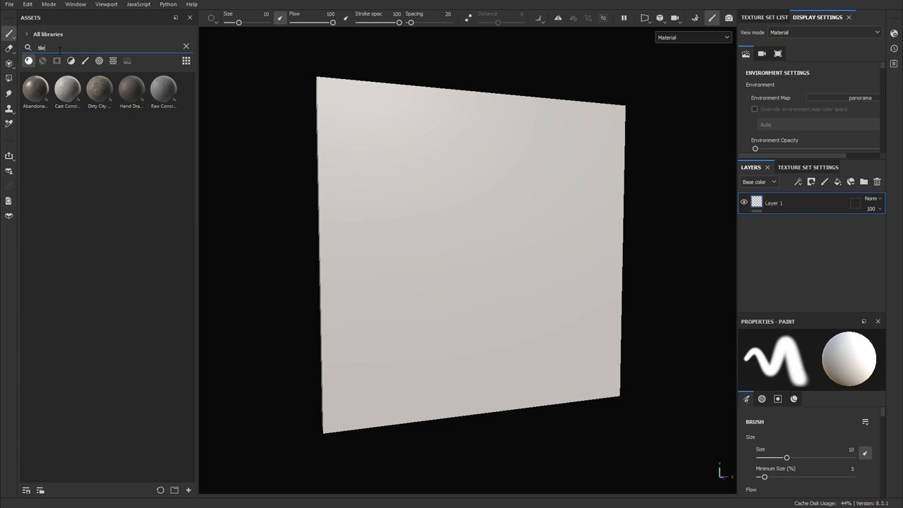
{"action": "left_click", "coordinate": [104, 96]}
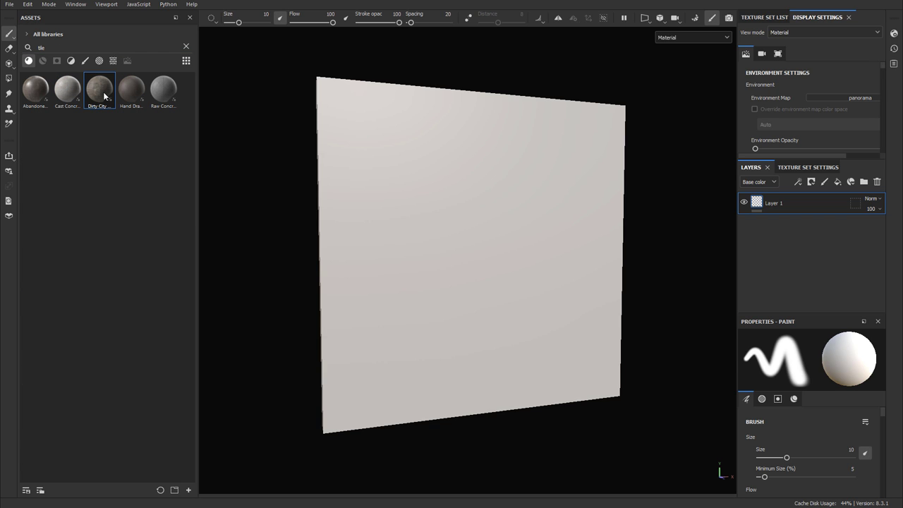
{"action": "mouse_move", "coordinate": [99, 94]}
{"action": "left_click_drag", "start_coordinate": [103, 89], "coordinate": [489, 170]}
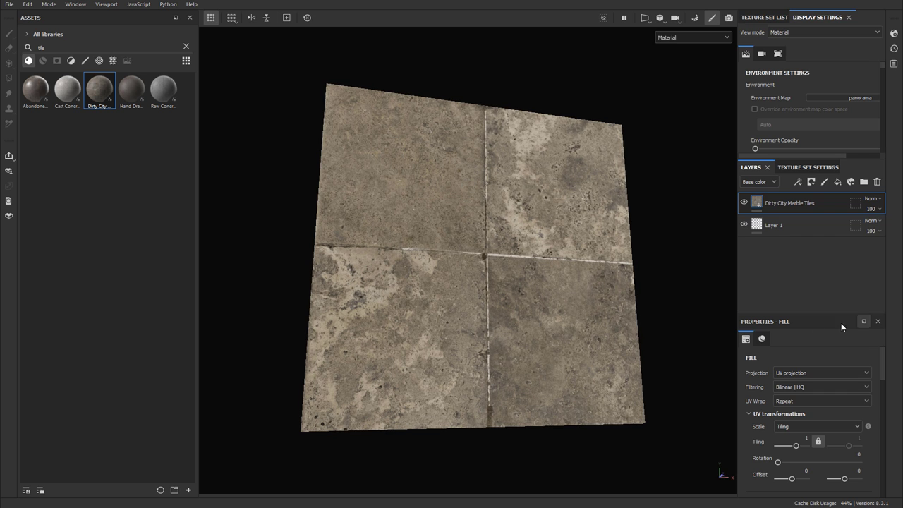
Review the fill layer's UV transformation and Parameters settings before deleting the layer
{"action": "scroll", "coordinate": [847, 360], "scroll_direction": "down", "scroll_amount": 2}
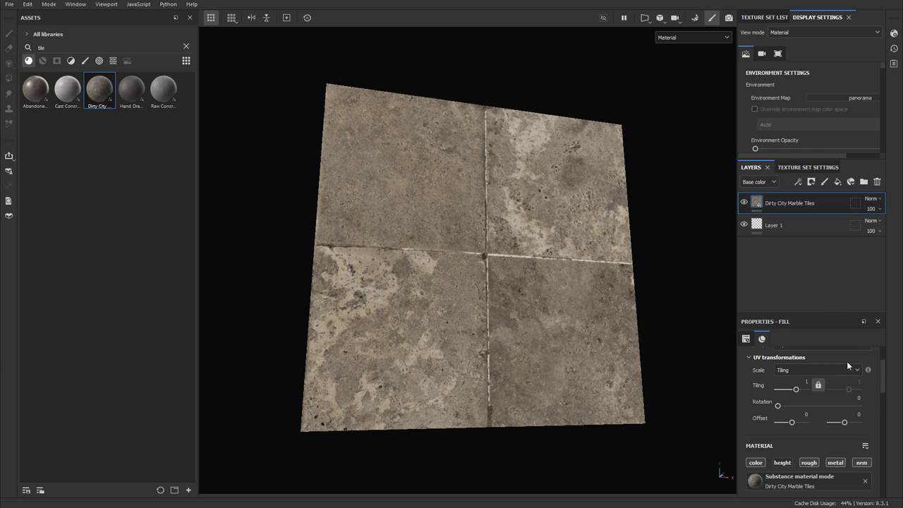
{"action": "scroll", "coordinate": [884, 387], "scroll_direction": "down", "scroll_amount": 1}
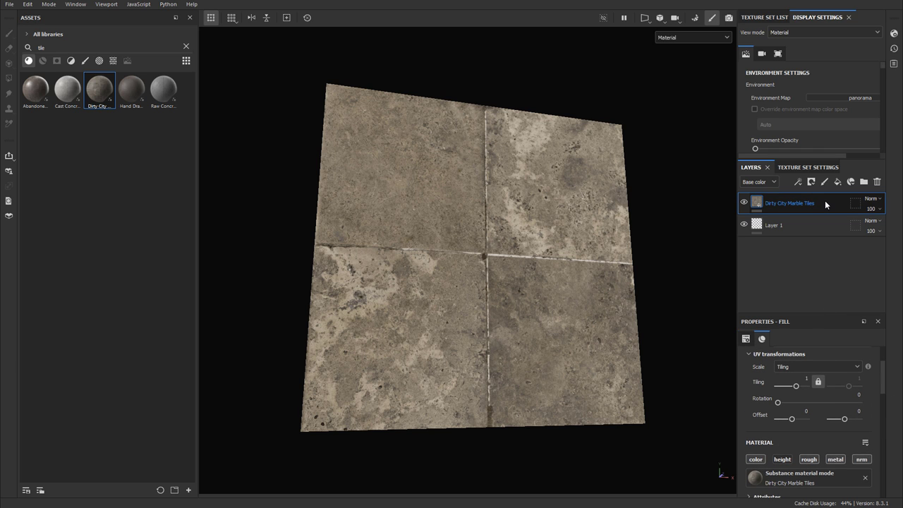
{"action": "scroll", "coordinate": [802, 423], "scroll_direction": "down", "scroll_amount": 4}
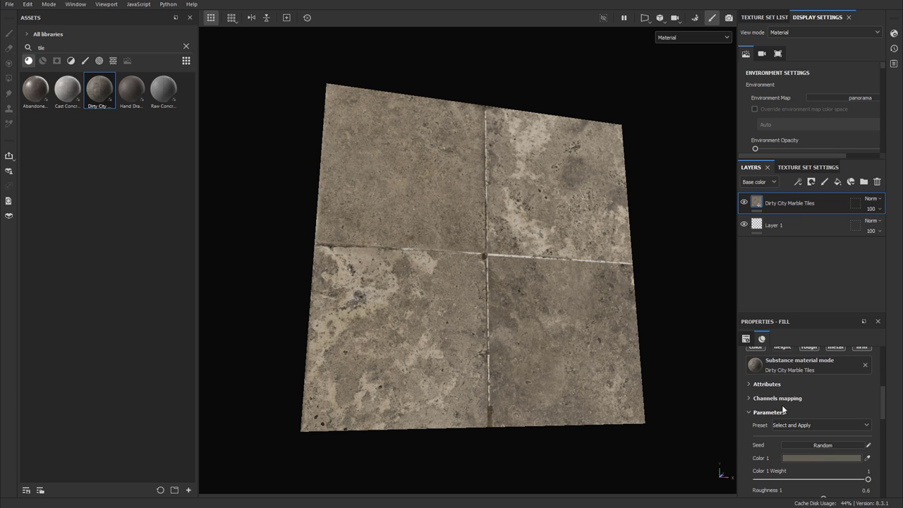
{"action": "scroll", "coordinate": [842, 415], "scroll_direction": "down", "scroll_amount": 1}
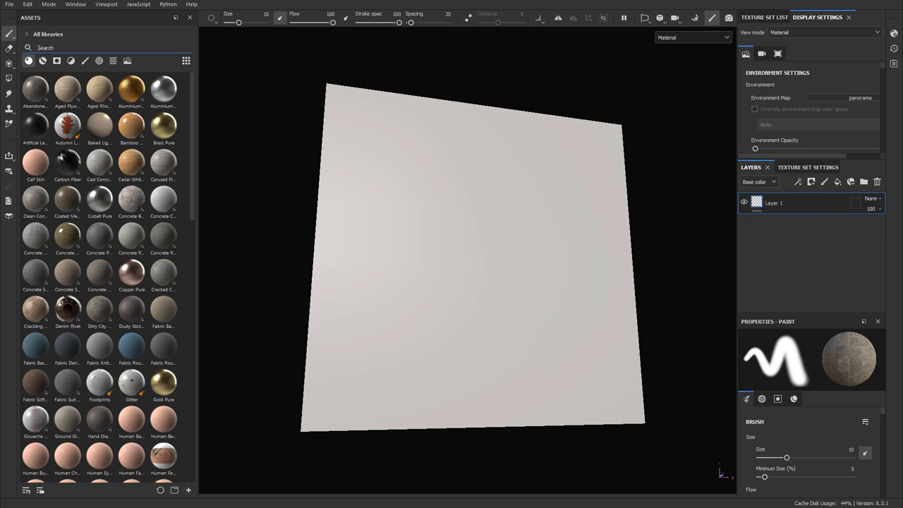
Open the marketplace's free assets and scroll down through the grid
{"action": "left_click", "coordinate": [8, 217]}
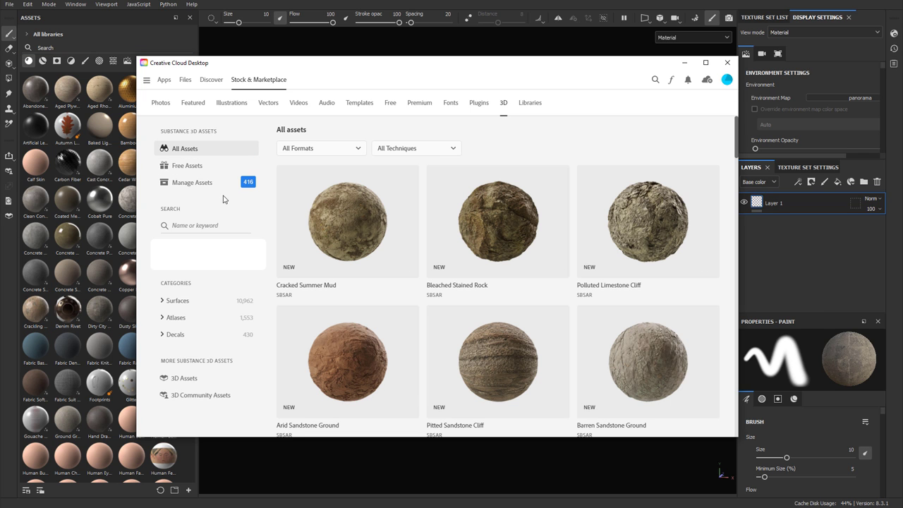
{"action": "left_click", "coordinate": [188, 166]}
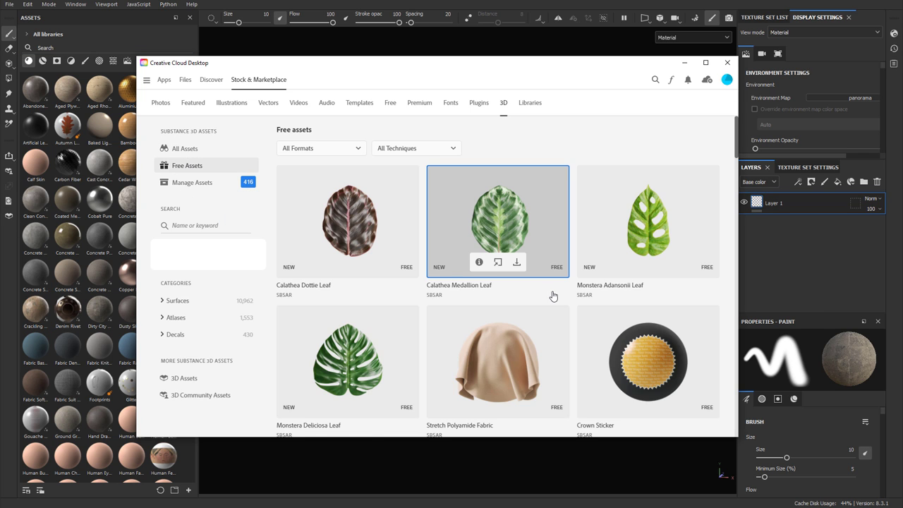
{"action": "scroll", "coordinate": [554, 297], "scroll_direction": "down", "scroll_amount": 10}
{"action": "scroll", "coordinate": [554, 297], "scroll_direction": "down", "scroll_amount": 15}
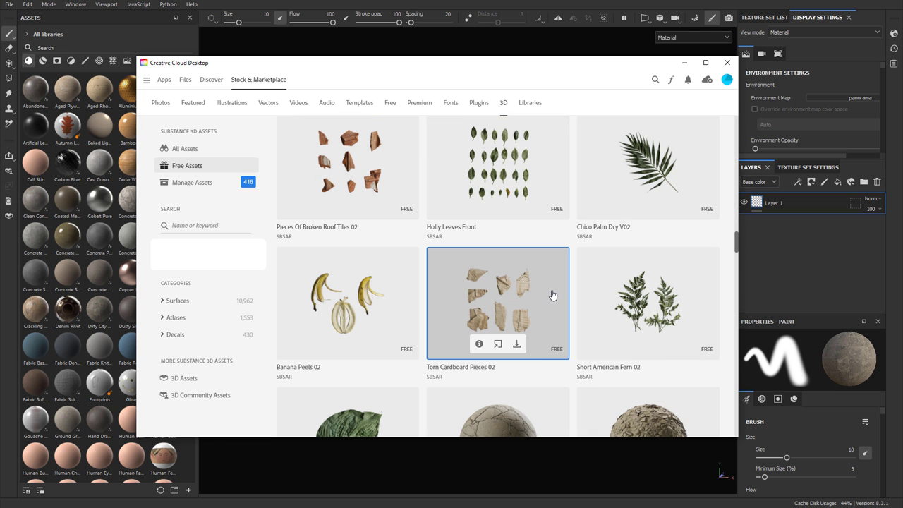
{"action": "scroll", "coordinate": [554, 295], "scroll_direction": "down", "scroll_amount": 10}
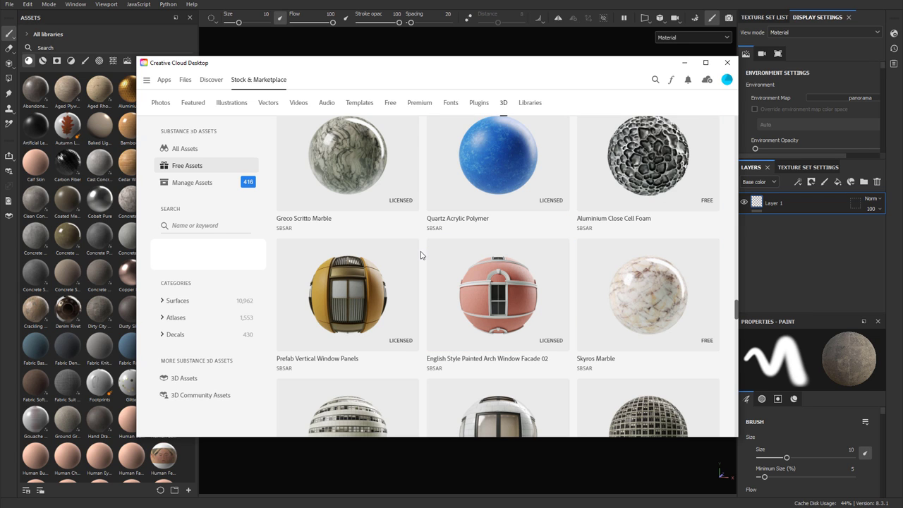
Download Skyros Marble as skyros_marble.sbsar, then return to Painter's File menu
{"action": "mouse_move", "coordinate": [399, 204]}
{"action": "mouse_move", "coordinate": [611, 277]}
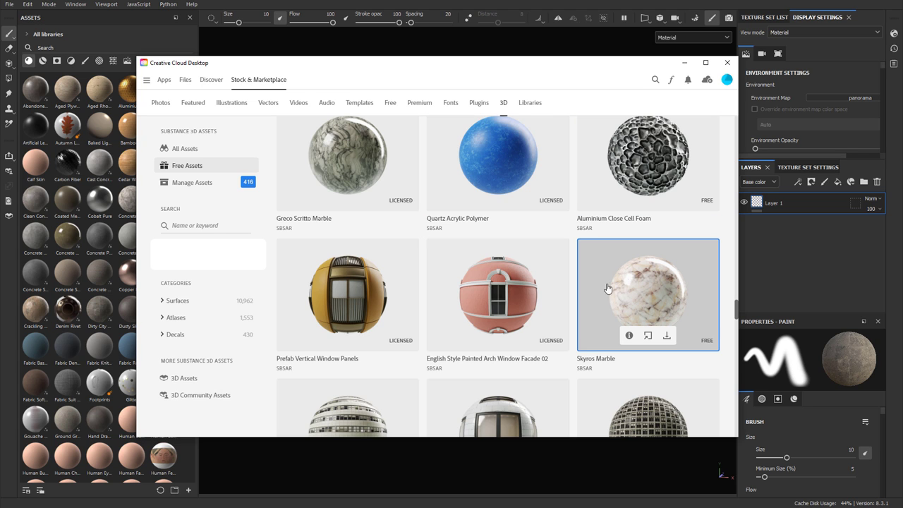
{"action": "left_click", "coordinate": [642, 293]}
{"action": "left_click", "coordinate": [603, 209]}
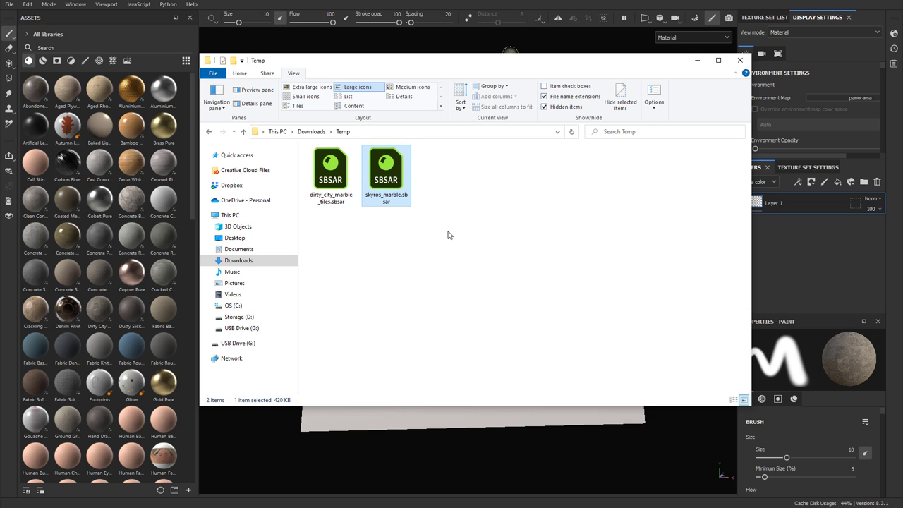
{"action": "left_click", "coordinate": [329, 4]}
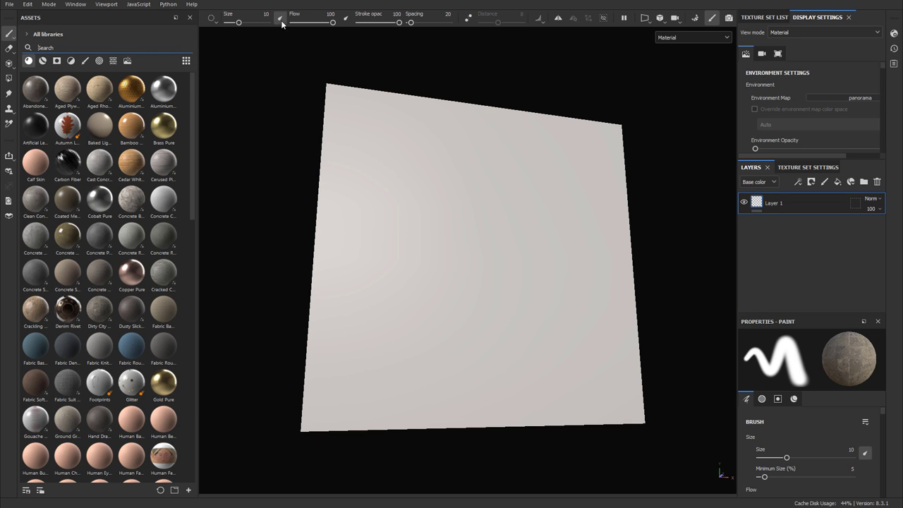
{"action": "left_click", "coordinate": [9, 5]}
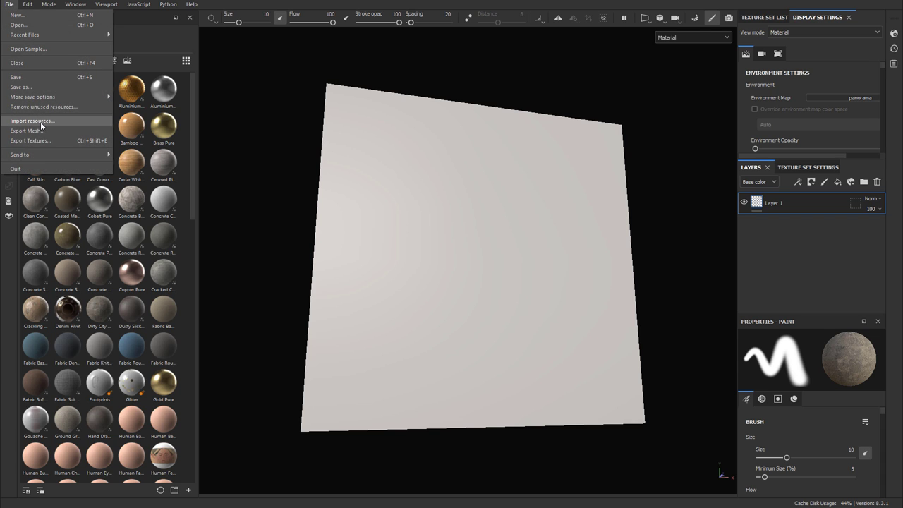
Add skyros_marble.sbsar from Downloads\Temp to the import list, detected as a Marble - Granite basematerial
{"action": "left_click", "coordinate": [32, 121]}
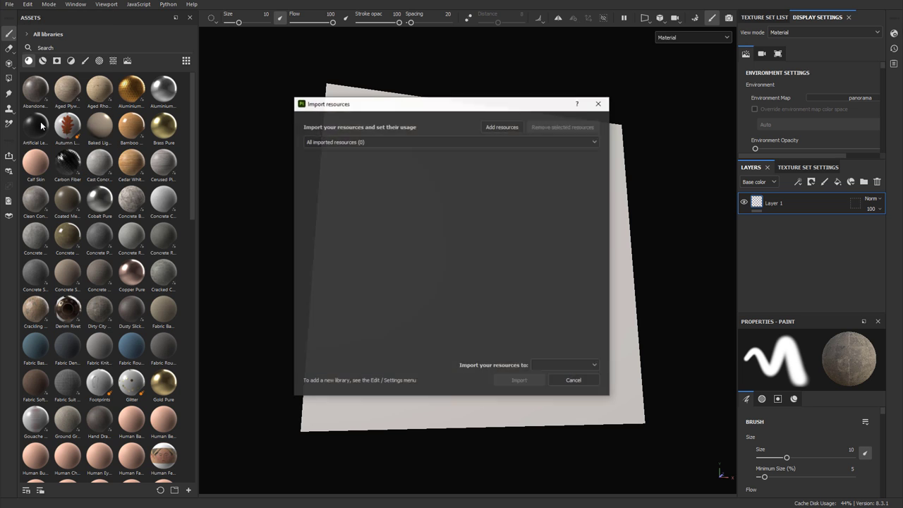
{"action": "left_click", "coordinate": [501, 127]}
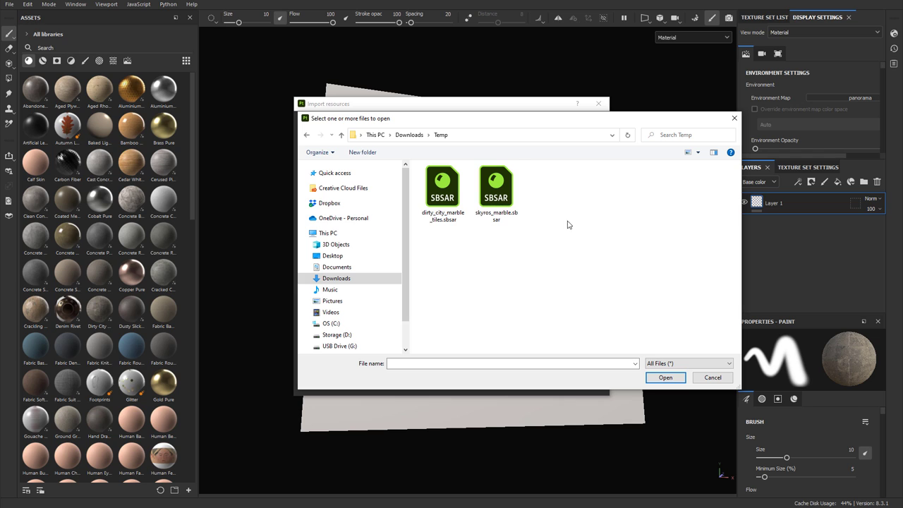
{"action": "left_click", "coordinate": [504, 189]}
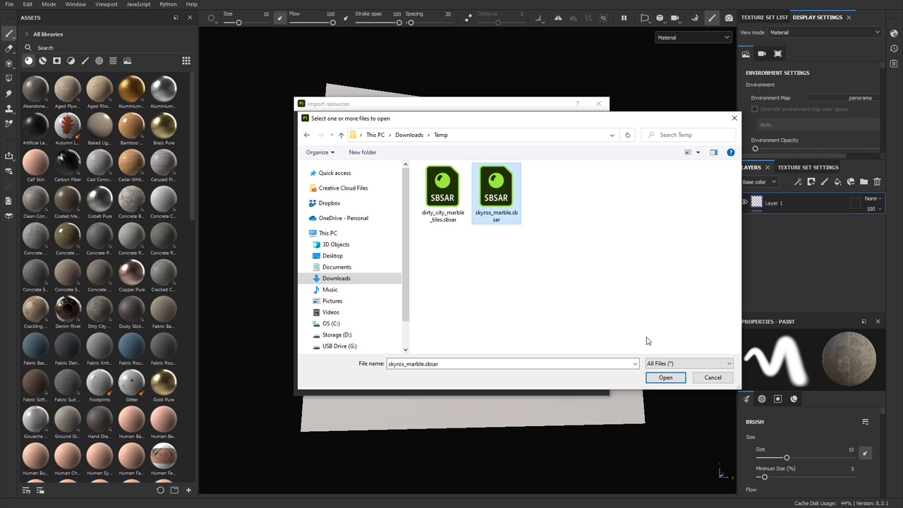
{"action": "left_click", "coordinate": [663, 379]}
{"action": "left_click", "coordinate": [503, 158]}
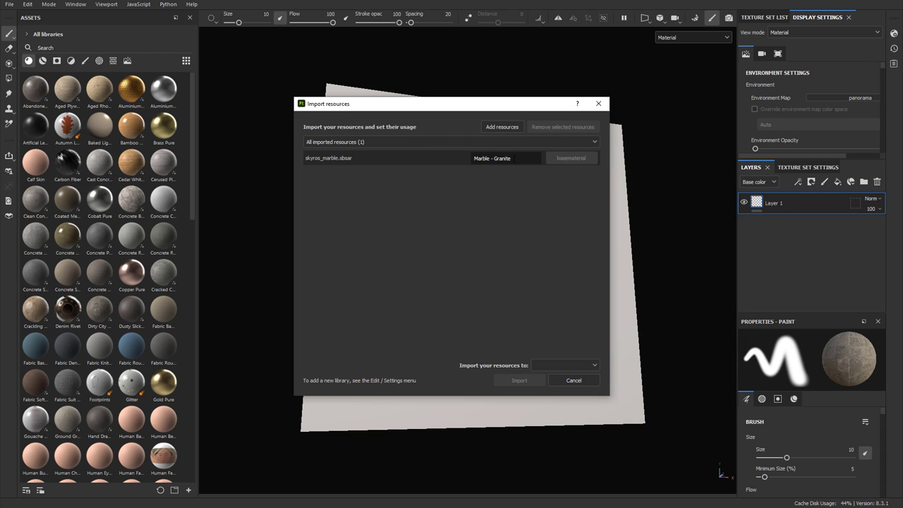
{"action": "left_click", "coordinate": [567, 161]}
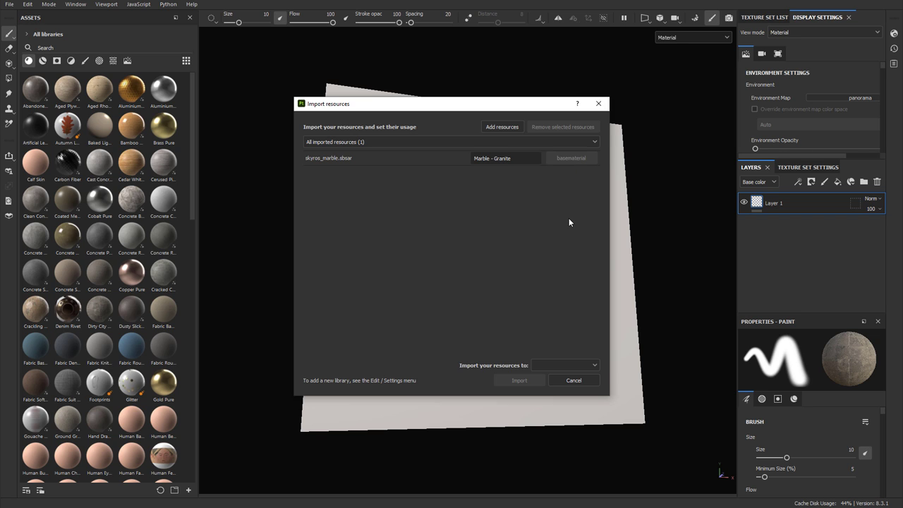